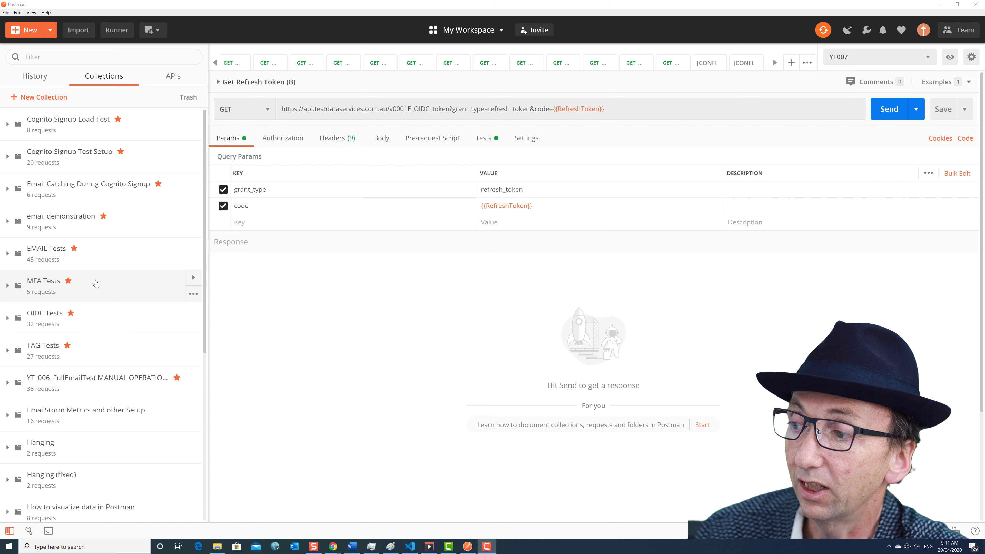
- Expand the OIDC Tests collection and send the already open Get Refresh Token (B) request
click(100, 318)
scroll(104, 310, down, 5)
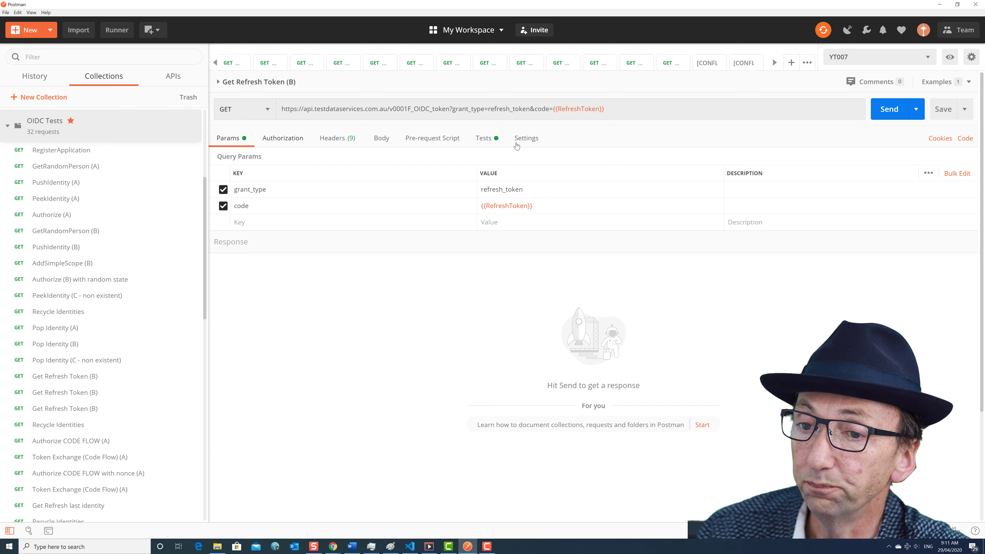
click(882, 110)
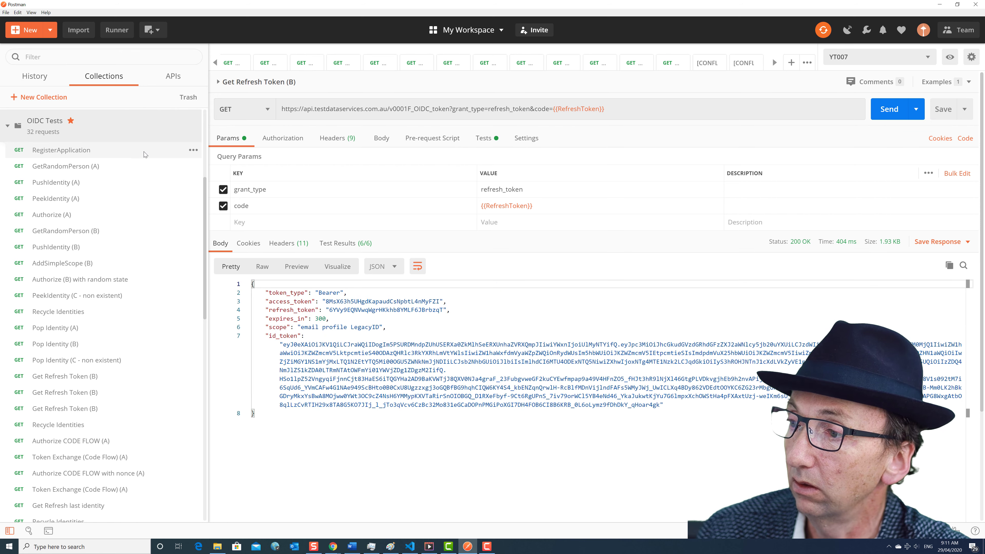
- Send the RegisterApplication request and highlight the returned ClientID and Secret values in turn
click(62, 149)
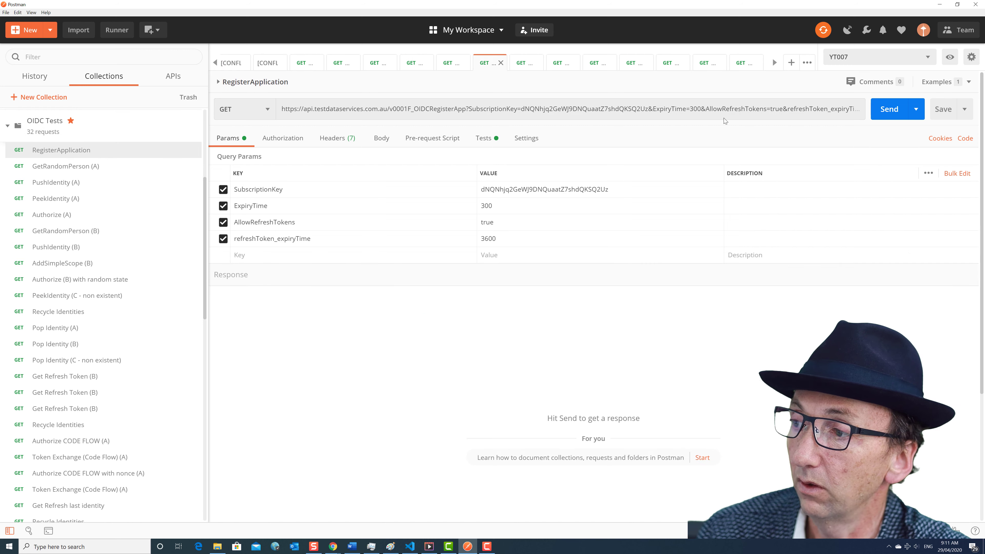
click(890, 109)
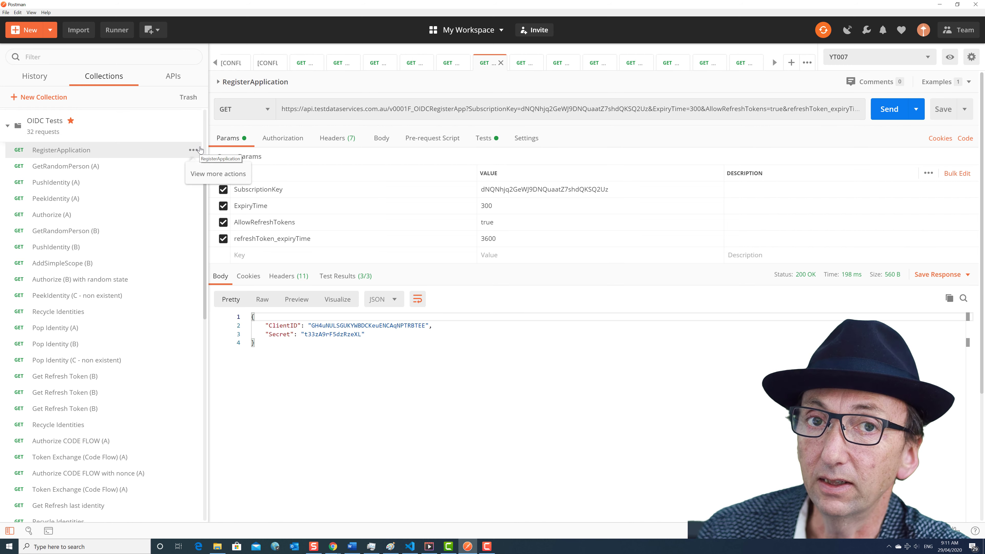
double_click(343, 325)
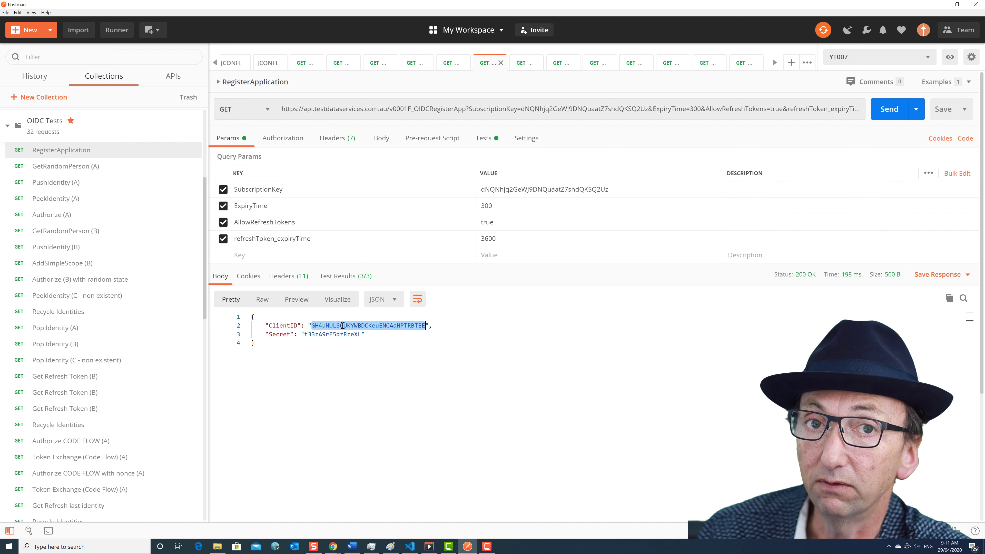
double_click(329, 334)
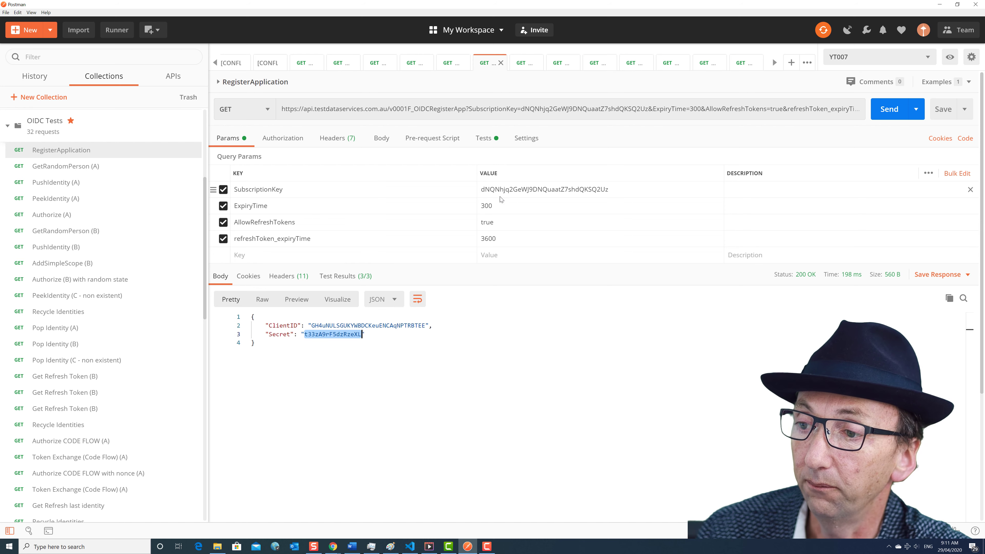
- Review the ExpiryTime, AllowRefreshTokens and refreshToken_expiryTime parameter values of the RegisterApplication request
double_click(487, 206)
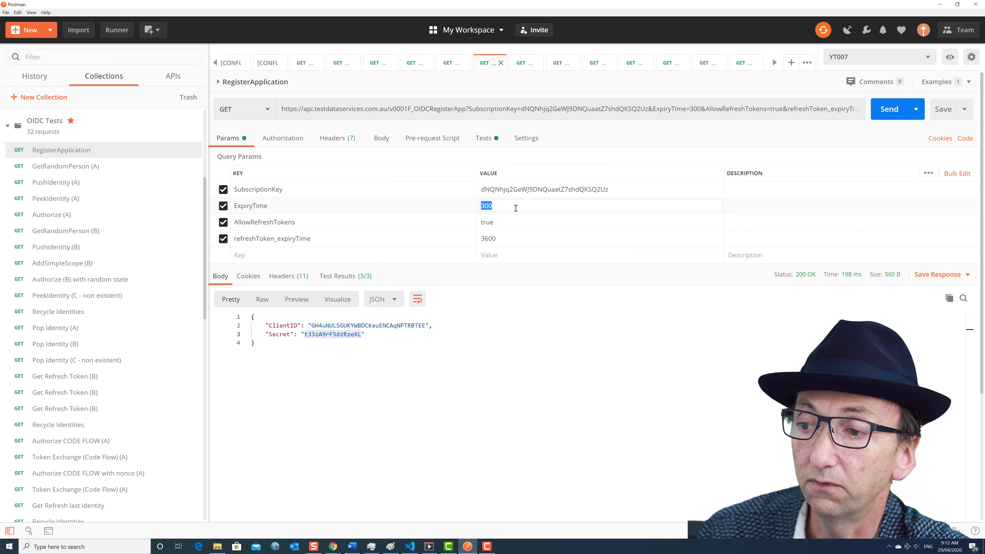
click(504, 207)
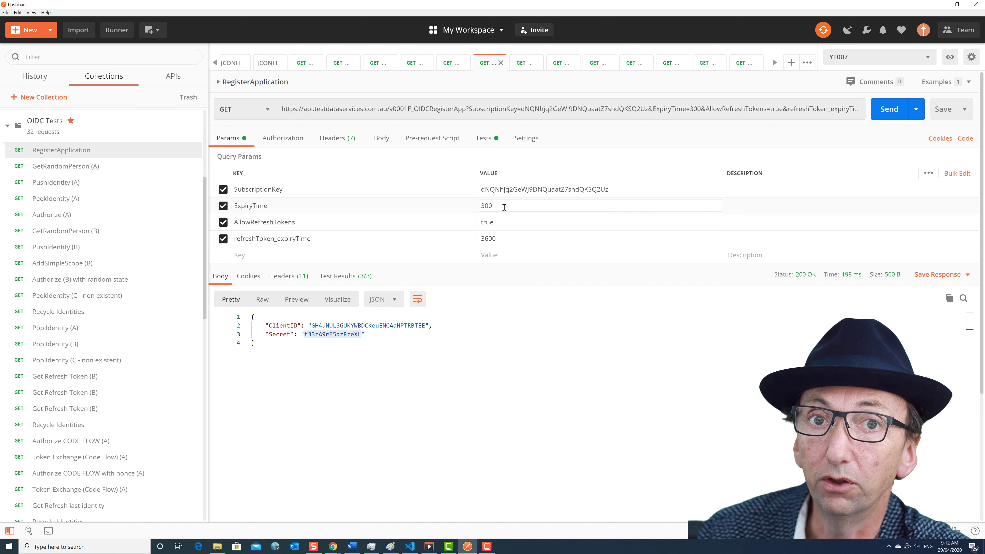
click(498, 224)
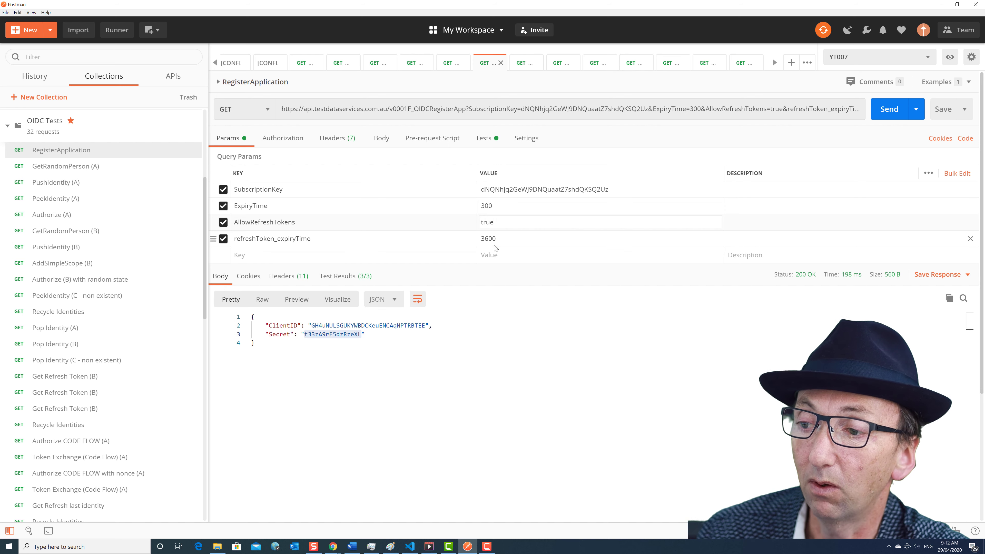
click(500, 239)
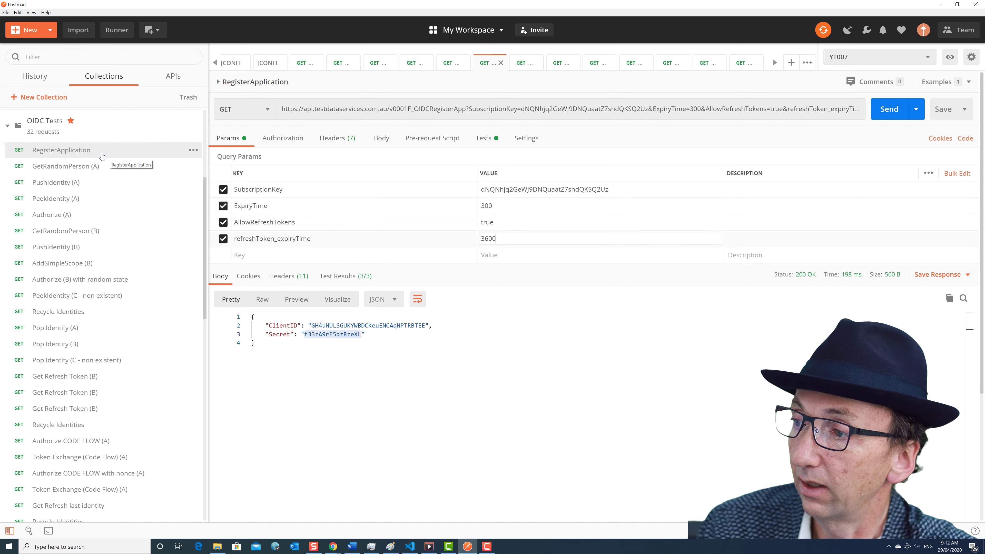
- Send the GetRandomPerson (A) request, followed by the PushIdentity (A) request
click(110, 168)
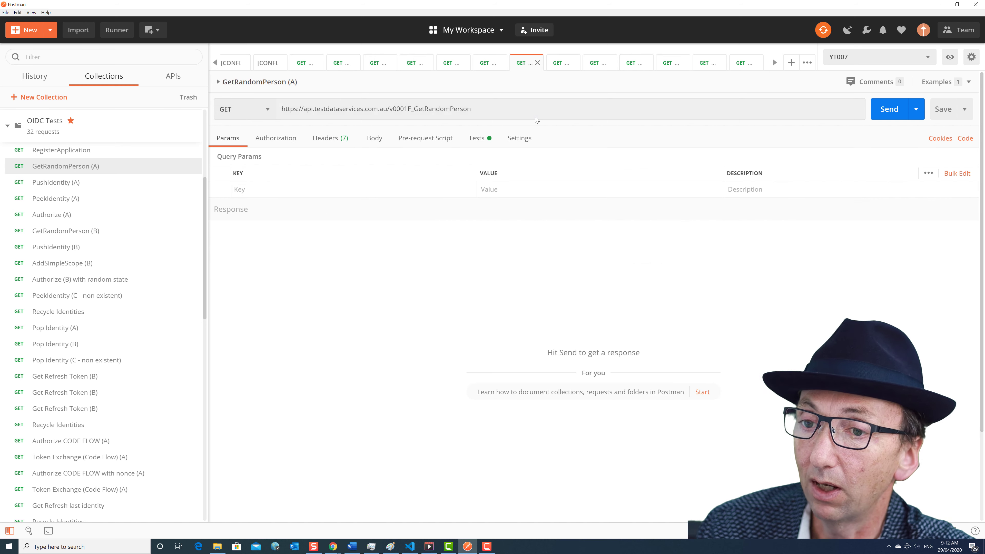
click(882, 111)
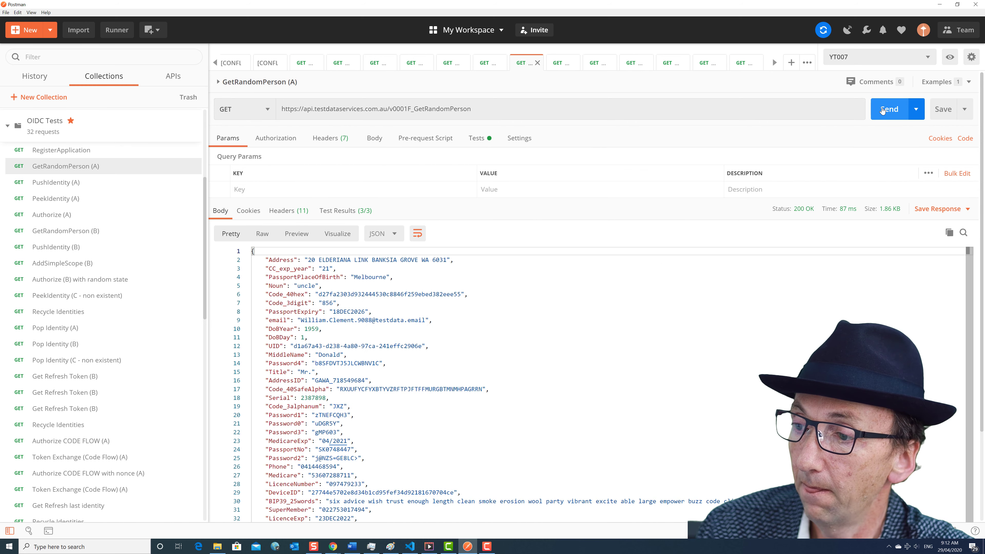
click(104, 185)
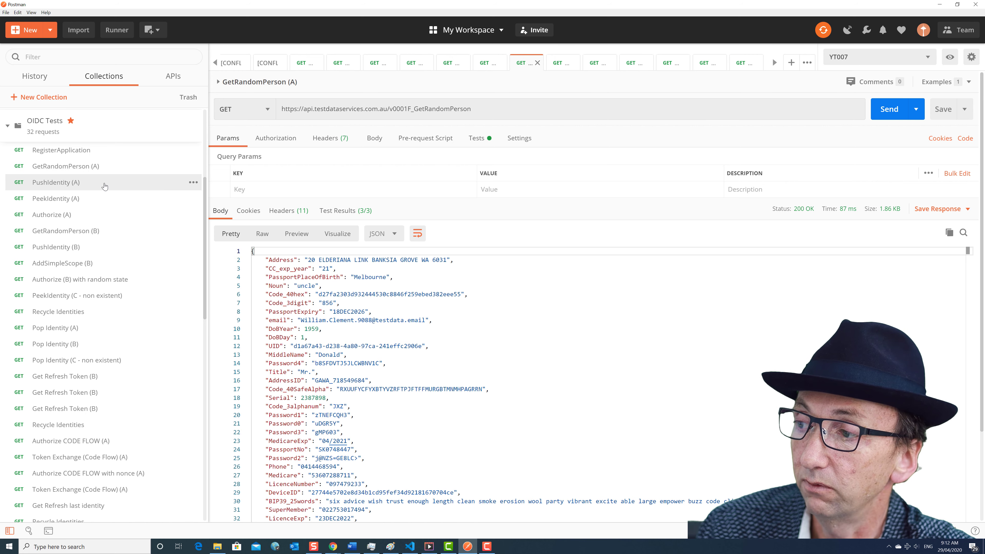
click(879, 110)
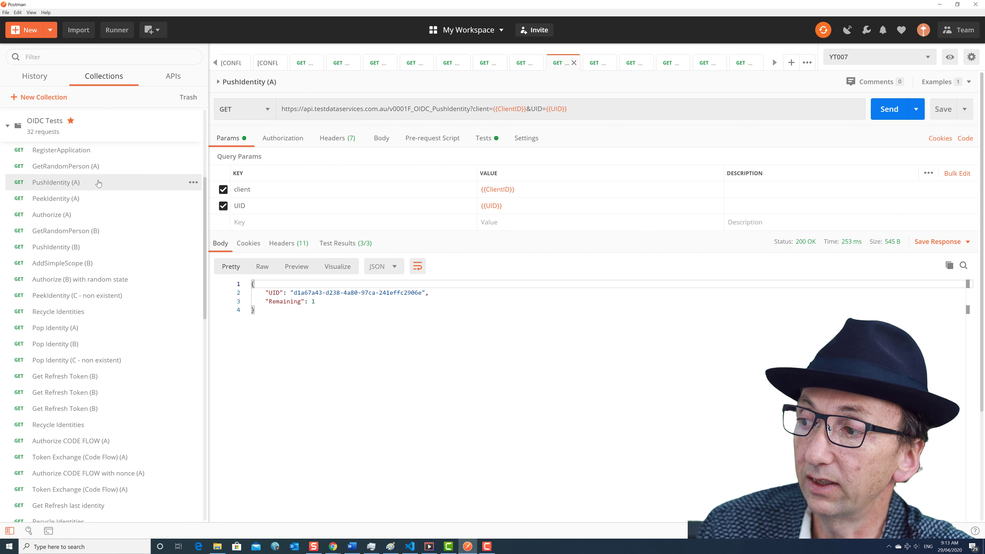
- Send the PeekIdentity (A) request, followed by the Authorize (A) request
click(97, 198)
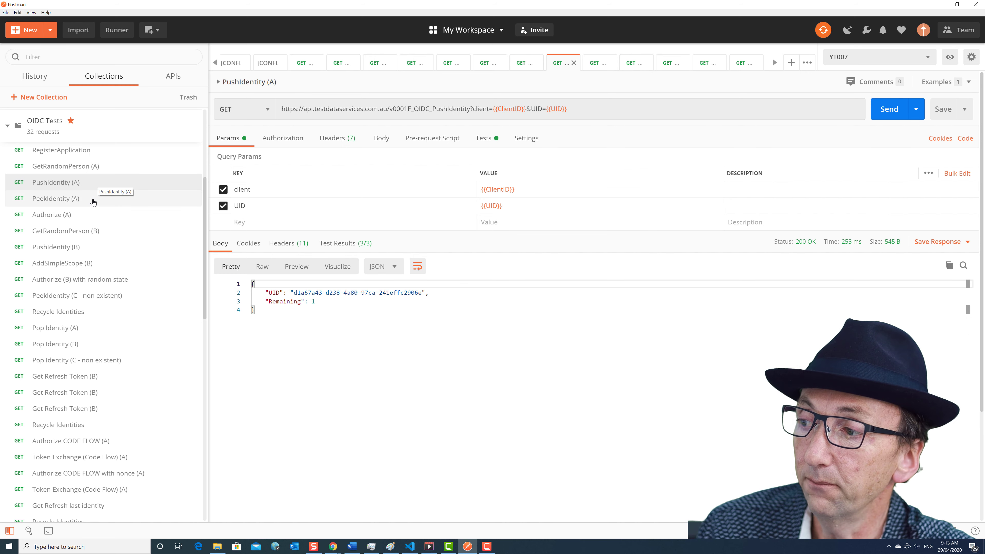
click(884, 112)
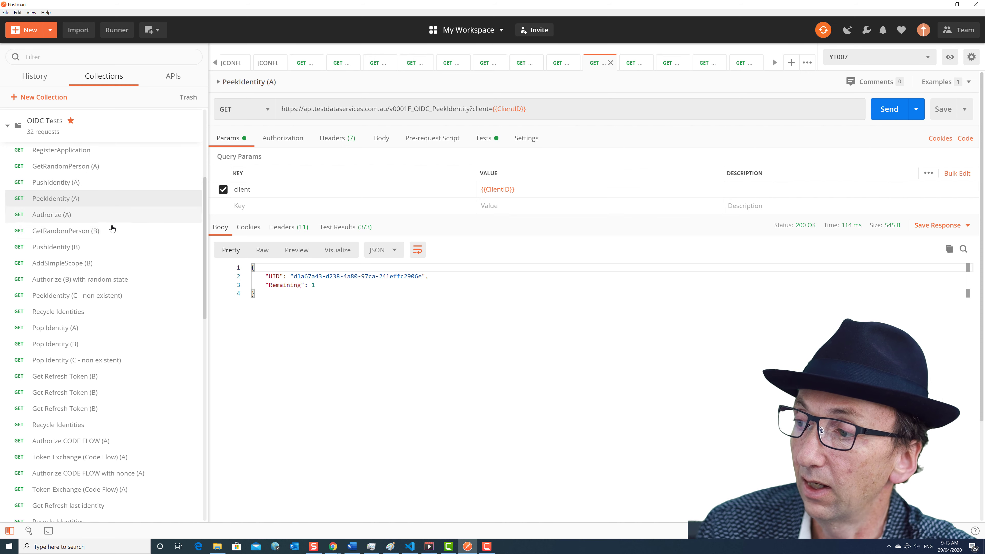
click(87, 217)
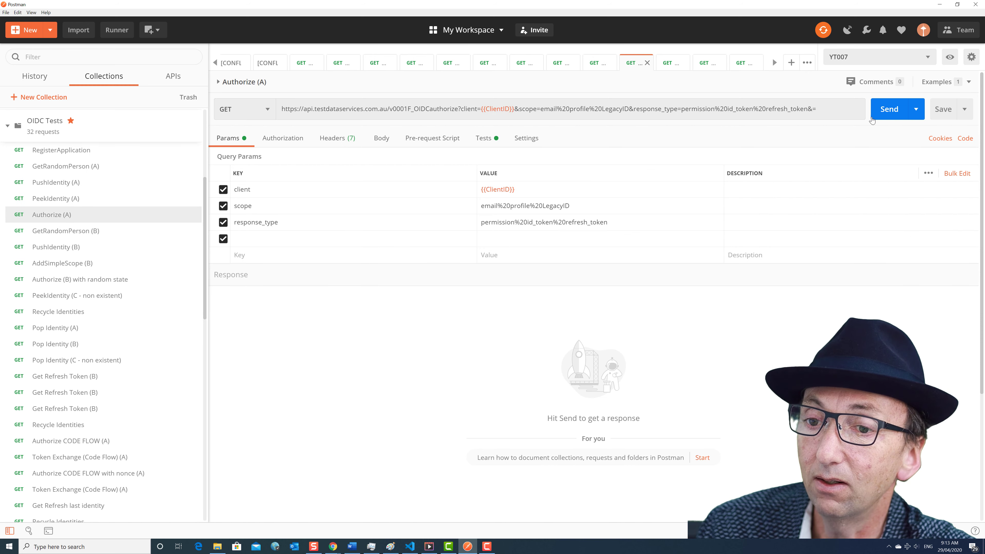
click(878, 111)
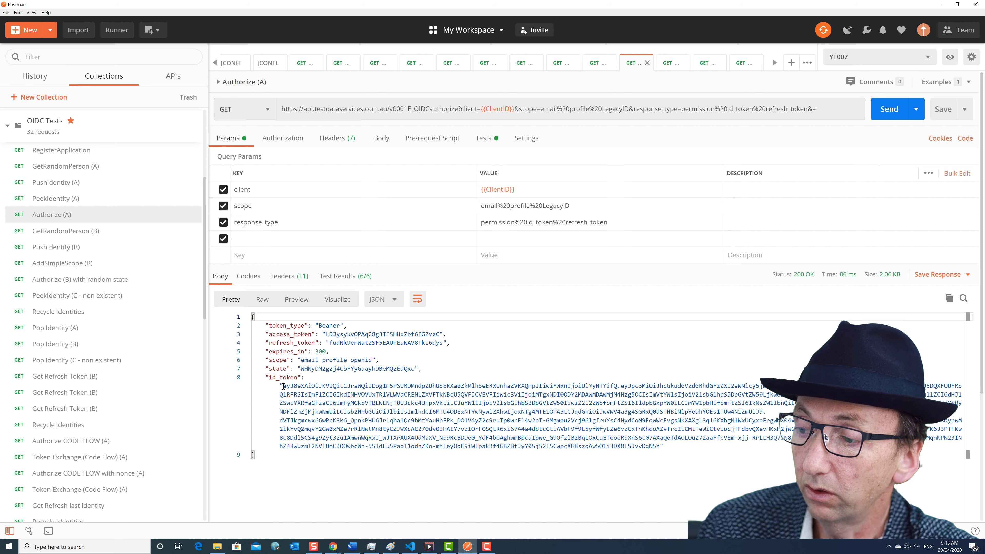
- Copy the id_token from the Authorize (A) response, decode it on jwt.io in Chrome and inspect the payload's issue time
mouse_move(283, 386)
mouse_down()
mouse_move(465, 387)
mouse_move(574, 412)
mouse_move(659, 447)
mouse_move(427, 392)
mouse_move(281, 388)
mouse_up()
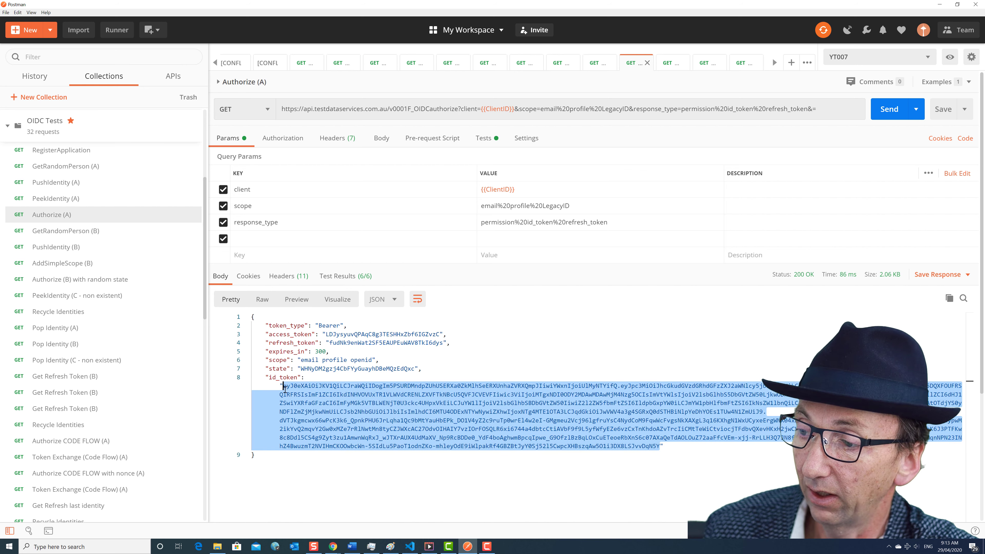
key(ctrl+c)
click(332, 546)
click(309, 310)
key(ctrl+a)
key(ctrl+v)
scroll(581, 349, down, 4)
mouse_move(581, 403)
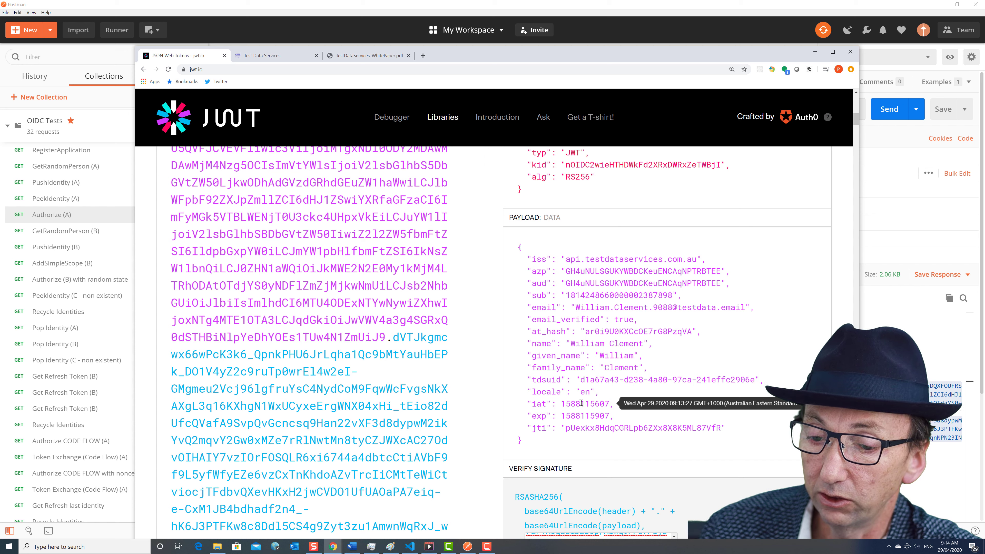
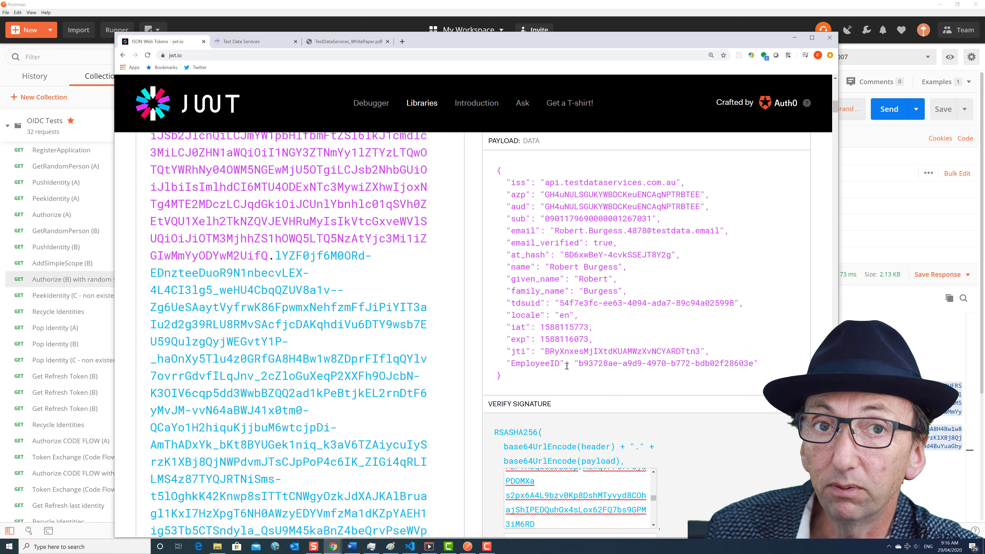
- Return to Postman and send the PeekIdentity (C - non existent) and Recycle Identities requests
click(793, 37)
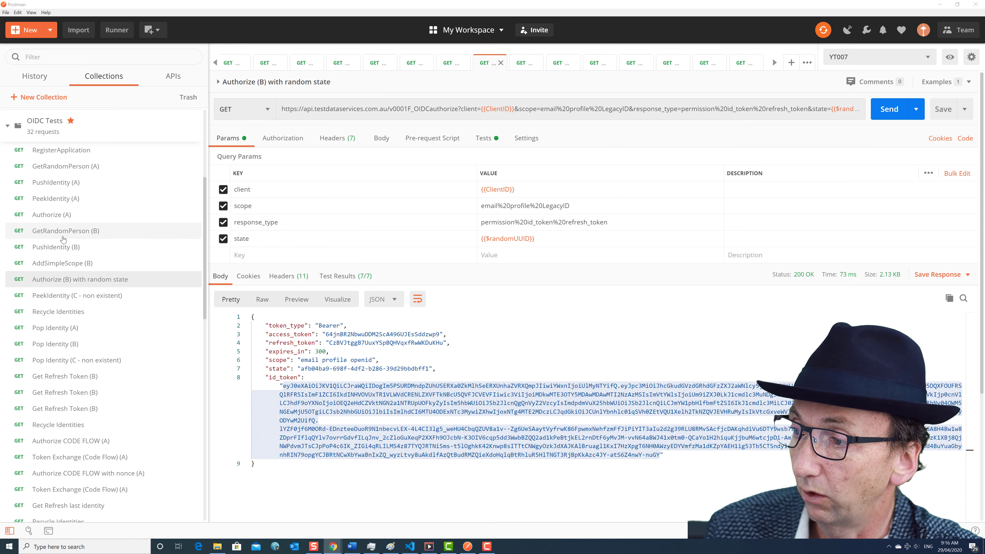
click(100, 297)
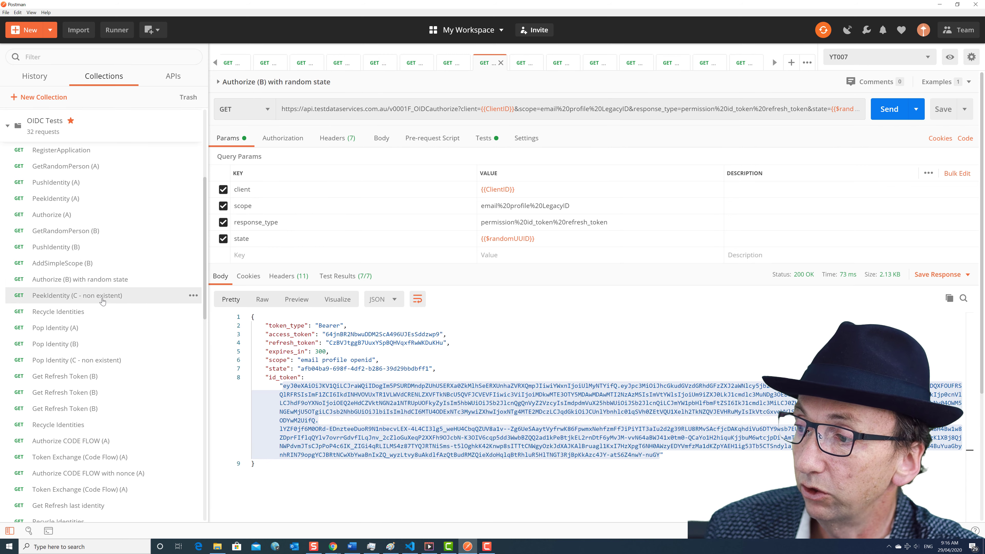
click(888, 116)
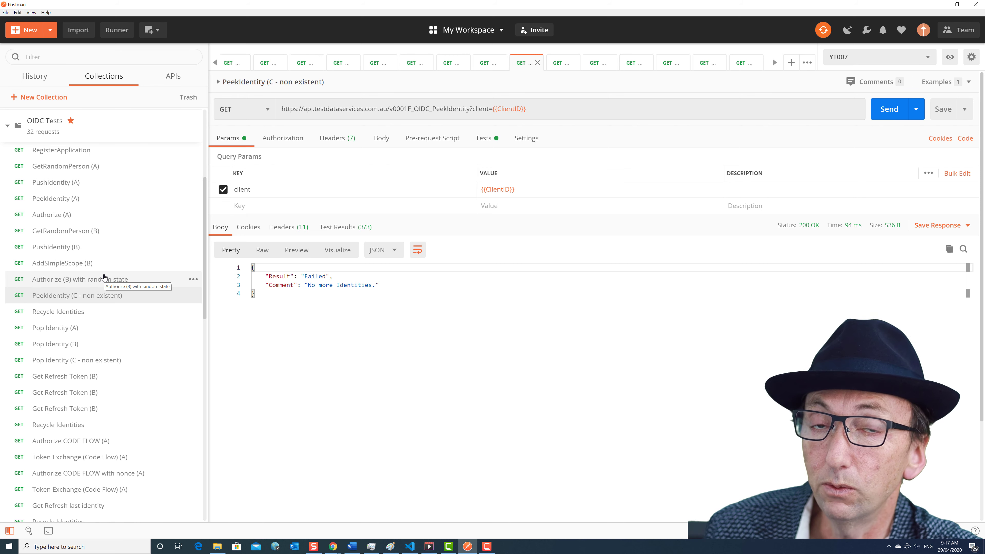
click(124, 316)
click(885, 113)
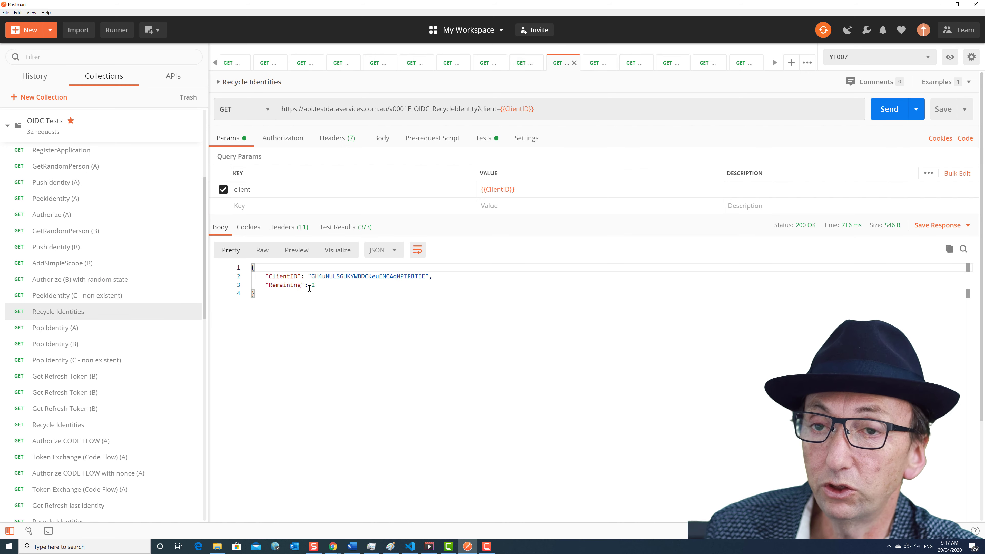
- Send the Pop Identity (A), Pop Identity (B) and Pop Identity (C - non existent) requests one after another
click(97, 329)
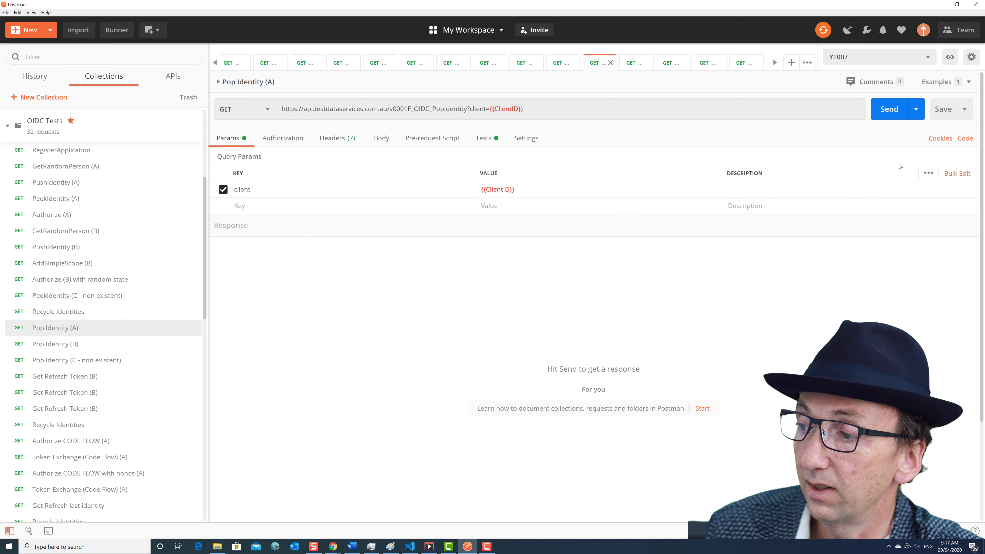
click(884, 111)
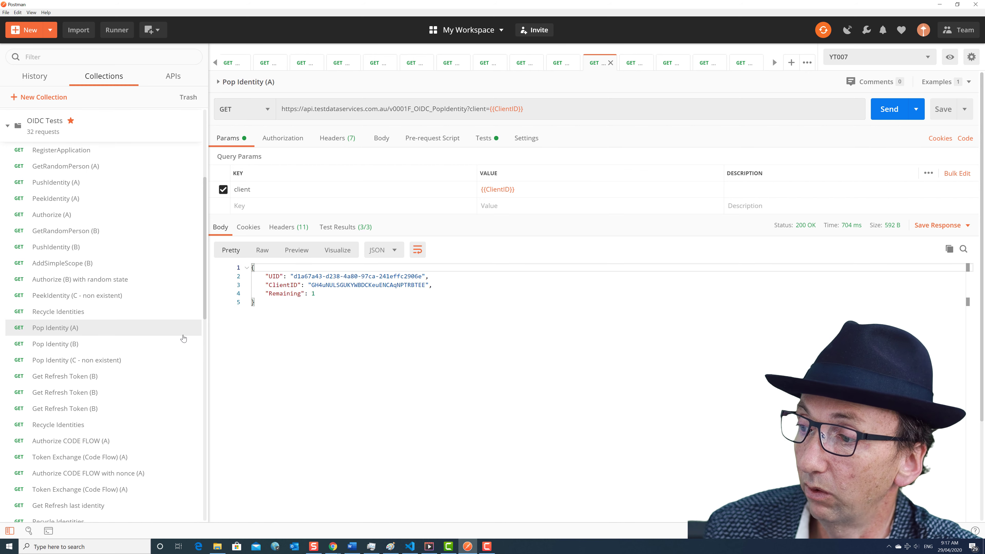
click(103, 344)
click(892, 115)
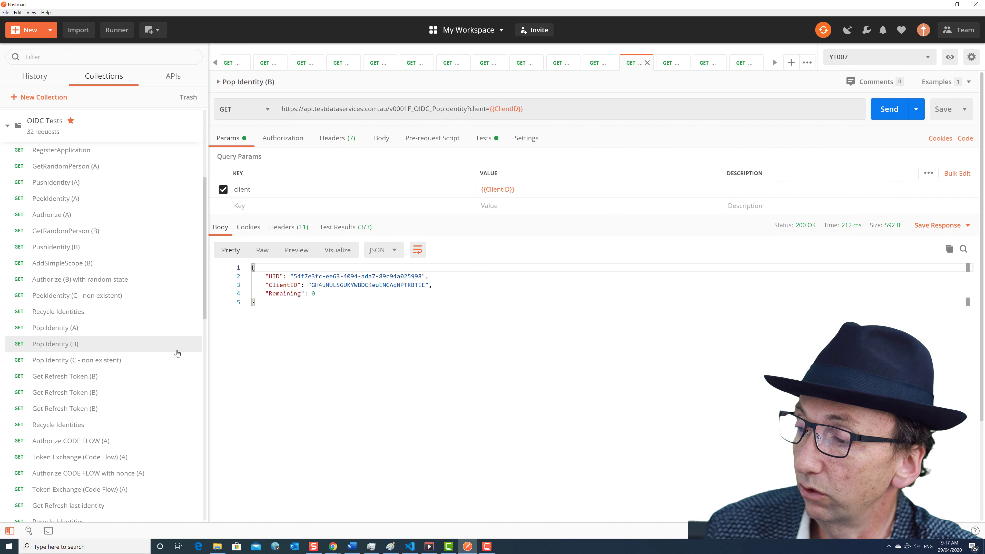
click(137, 362)
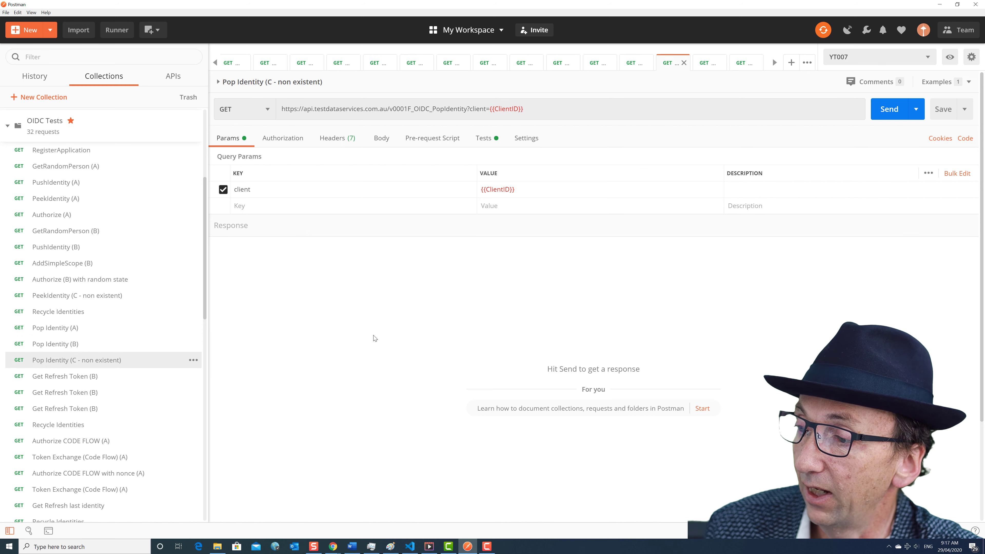
click(889, 109)
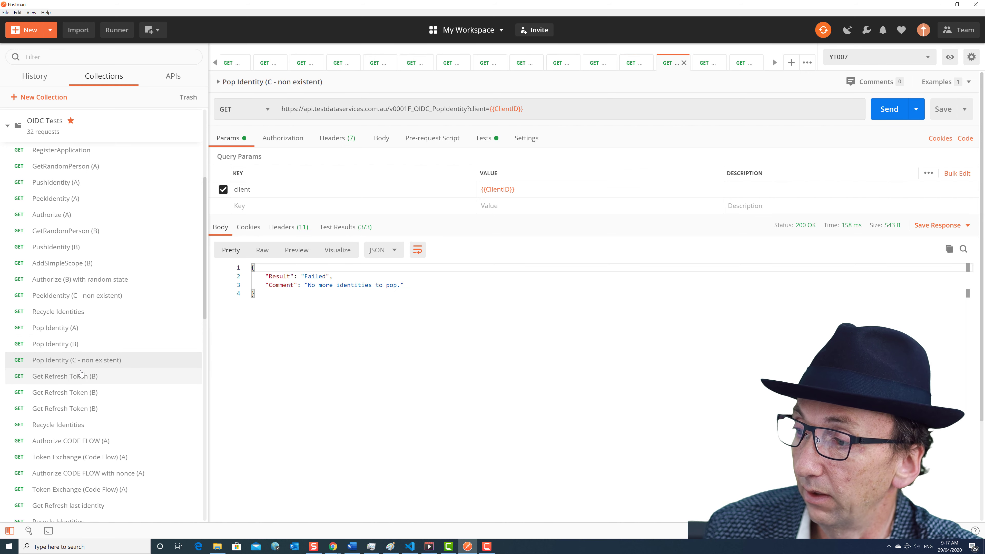
- Compare the RefreshToken variable in the first Get Refresh Token (B) request with the refresh_token in the Authorize (B) with random state response
click(122, 378)
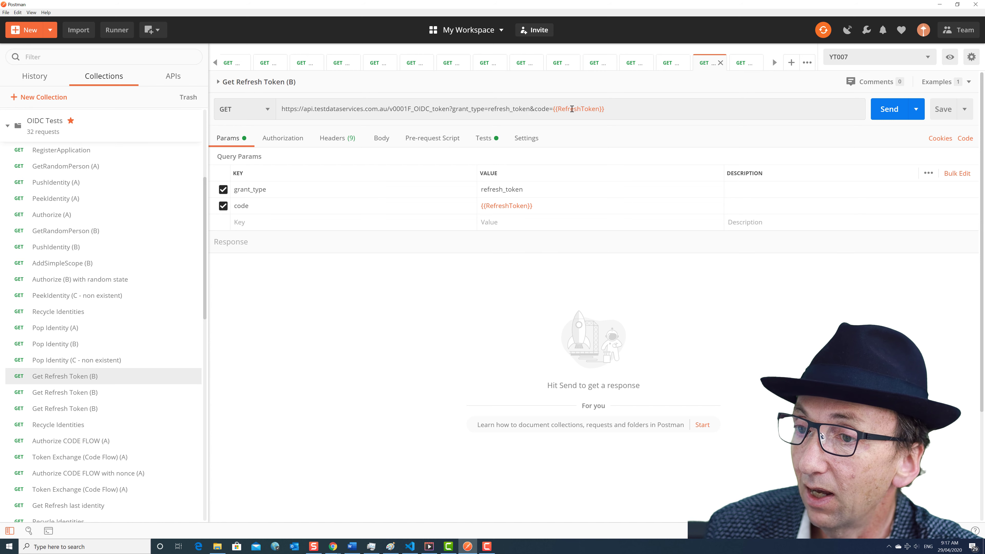
mouse_move(573, 110)
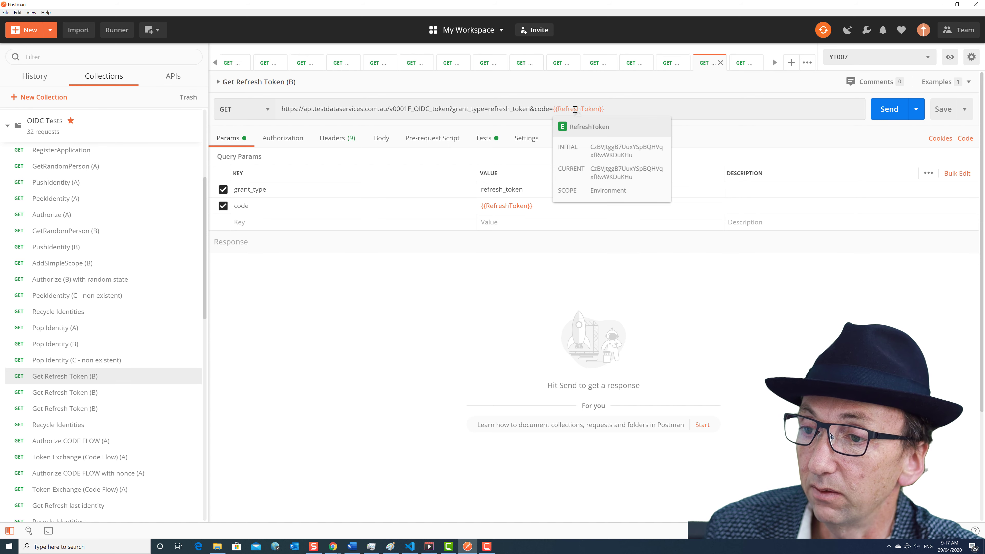
click(107, 280)
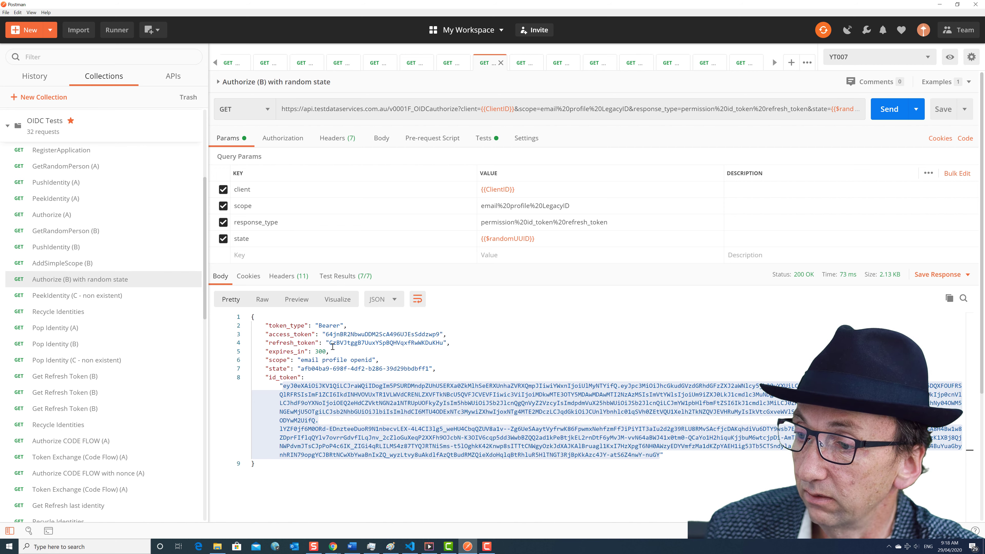
double_click(354, 342)
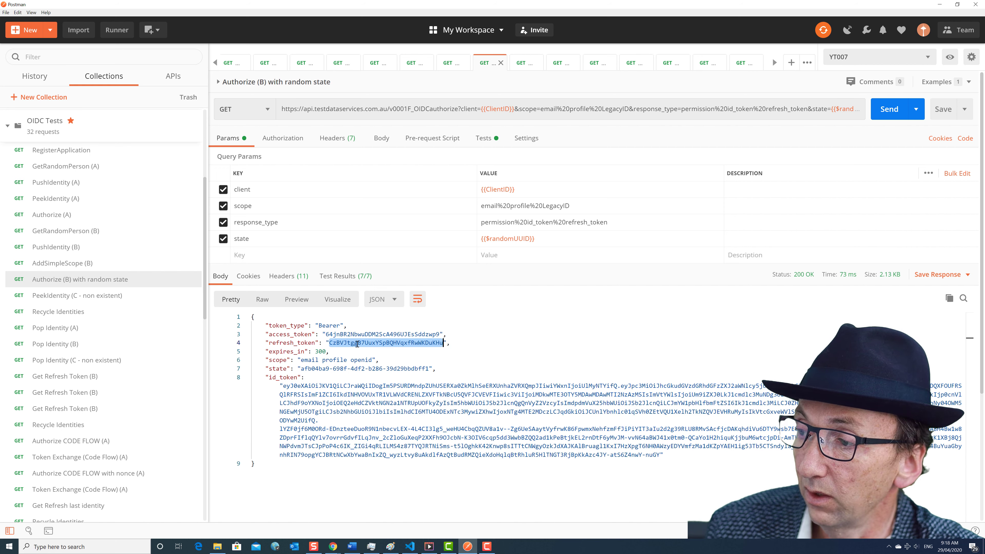
click(94, 377)
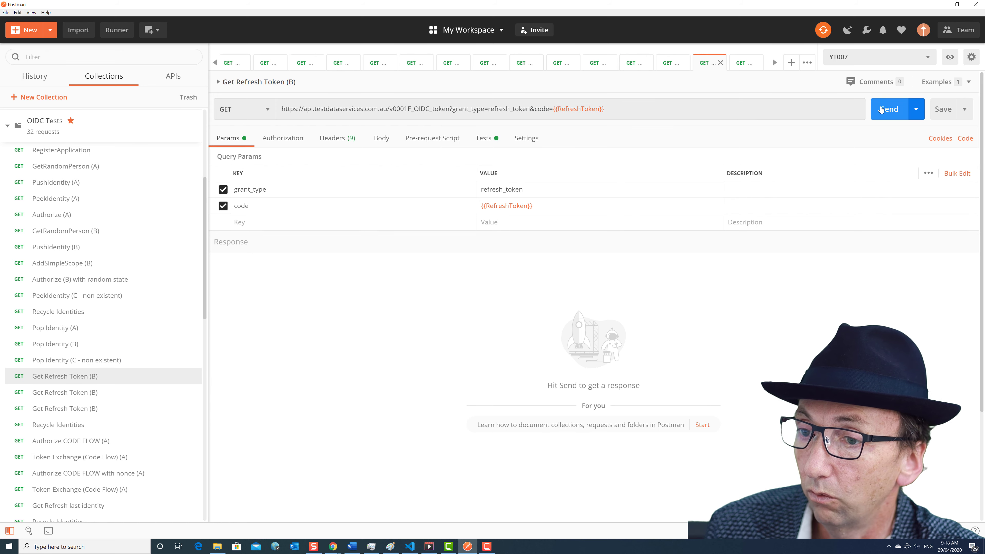
- Send the first Get Refresh Token (B) request and paste the id_token from its response into the encoded token field on jwt.io in Chrome
key(ctrl+Return)
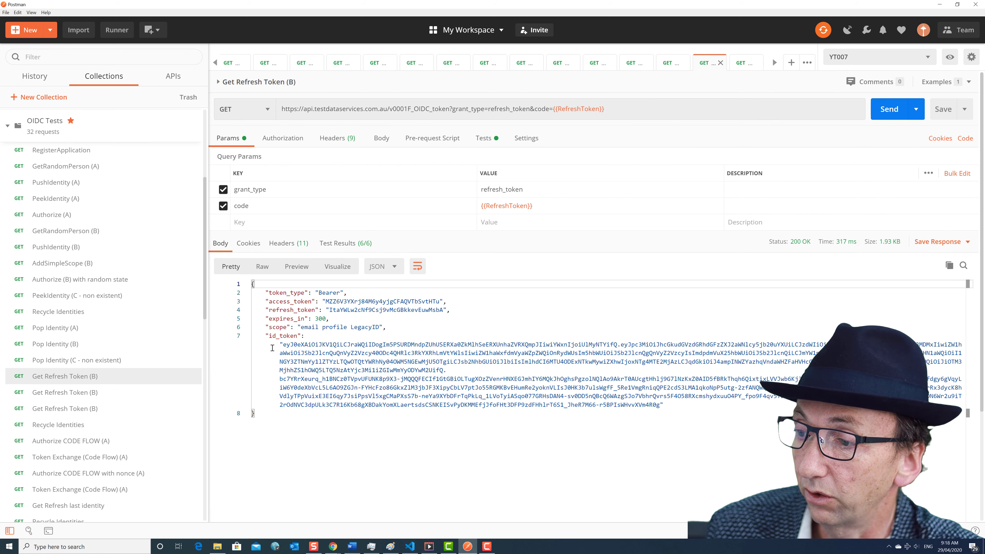
drag(283, 344, 661, 405)
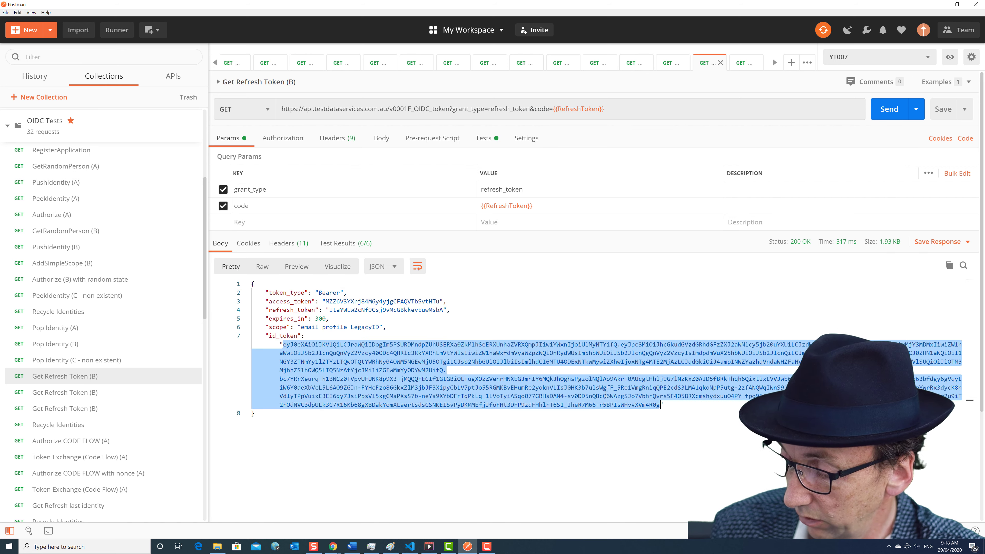
drag(0, 65, 456, 15)
triple_click(285, 197)
key(ctrl+v)
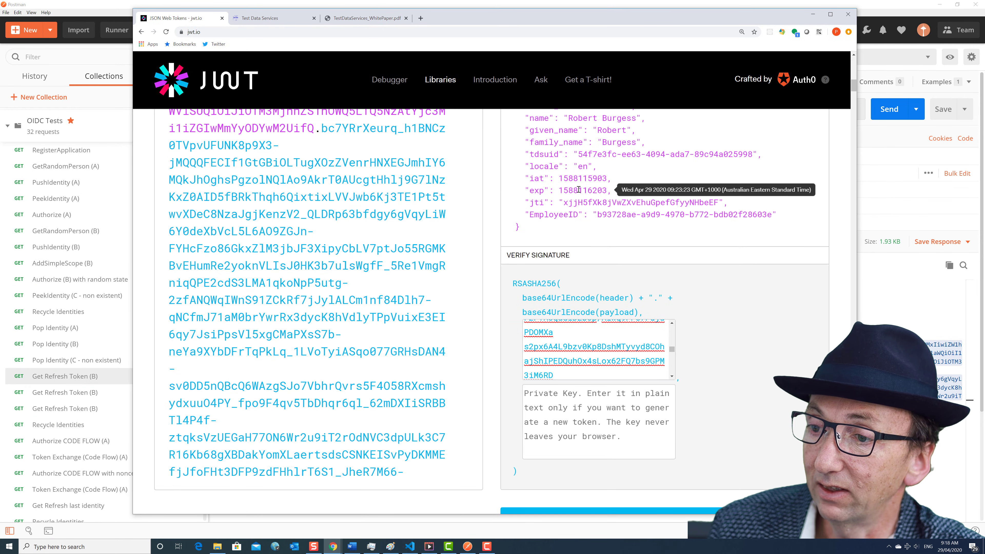
- Examine the issue and expiry times in the decoded refresh token payload and its header on jwt.io, and return to Postman
mouse_move(581, 178)
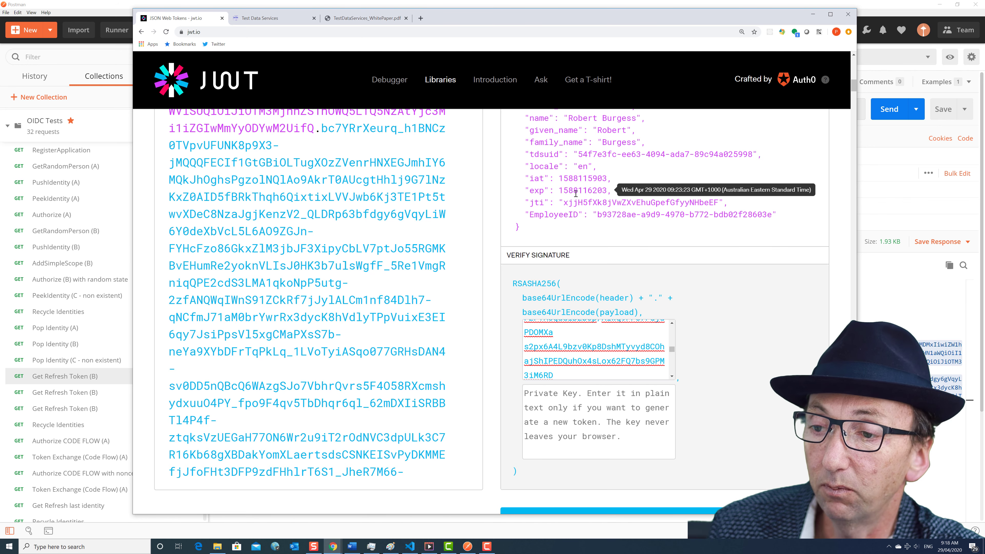
scroll(381, 257, up, 3)
scroll(381, 256, up, 5)
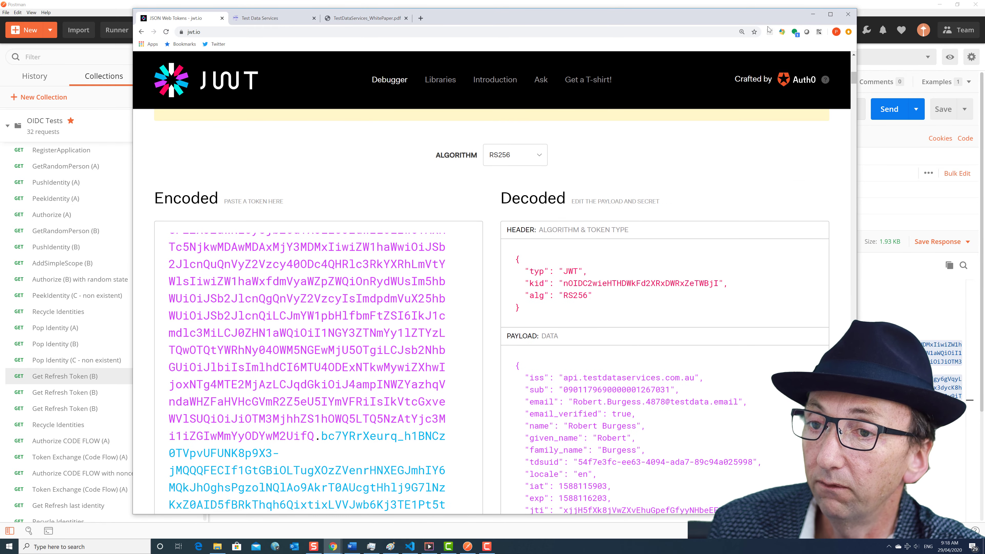
click(812, 14)
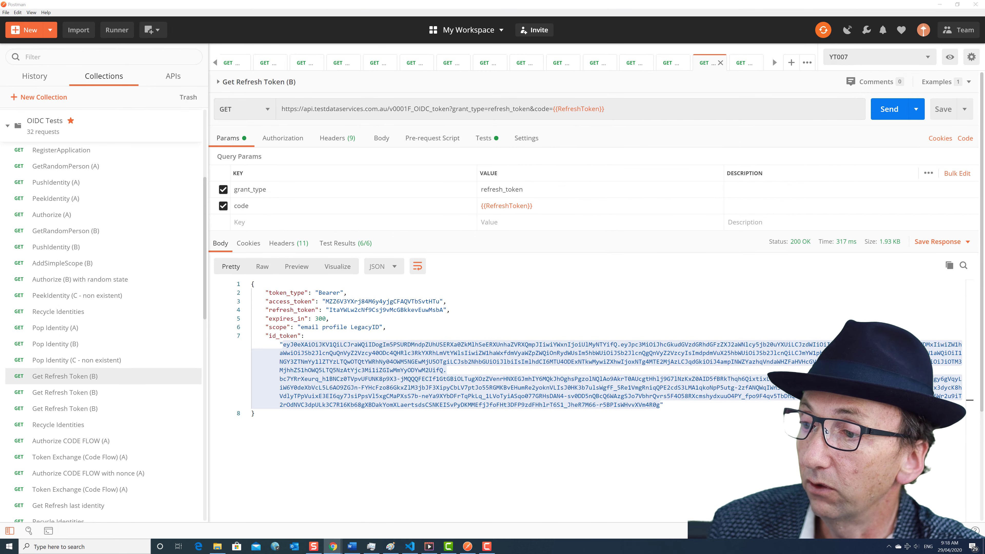